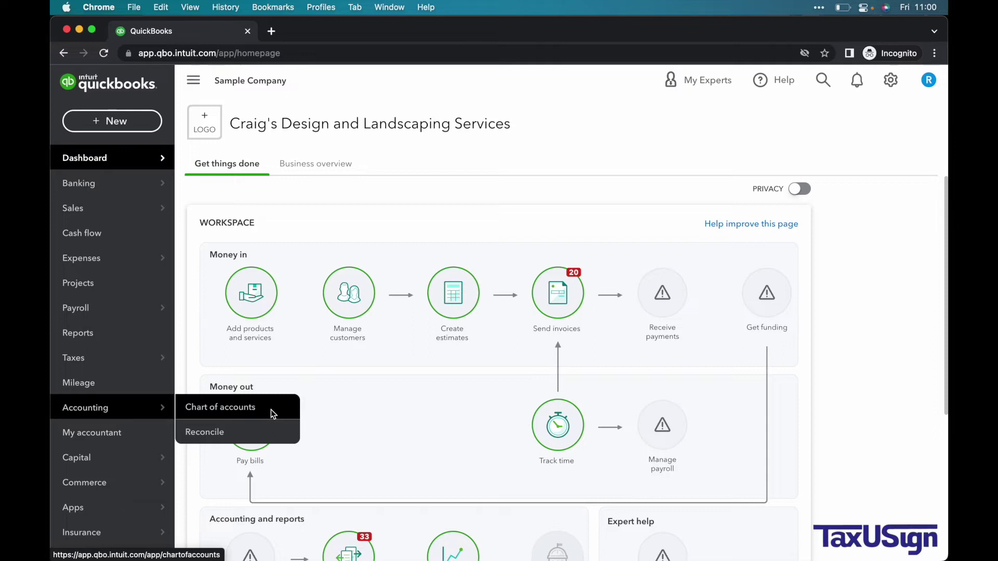
- Go to the Chart of accounts page under Accounting to begin a new account
click(271, 411)
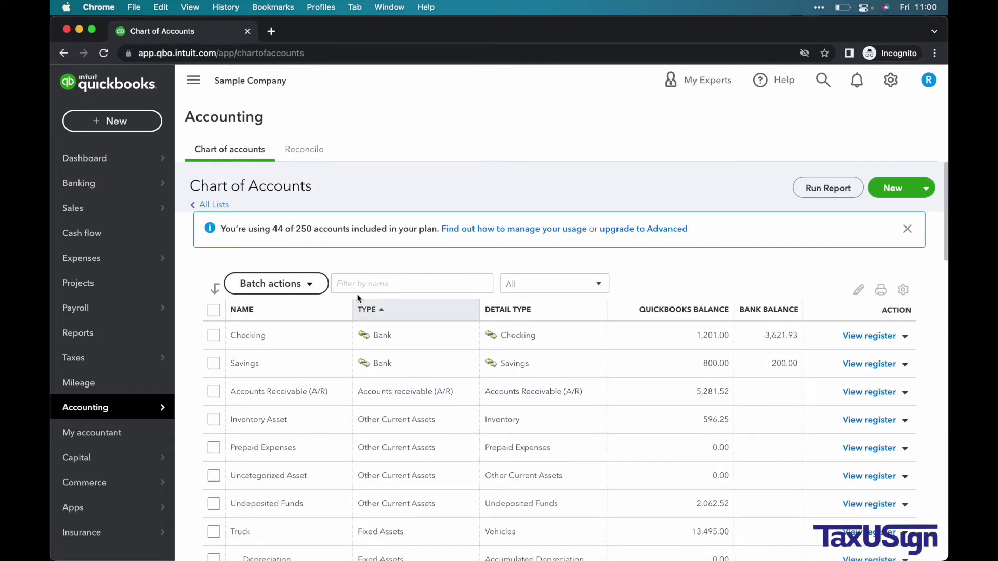
click(391, 283)
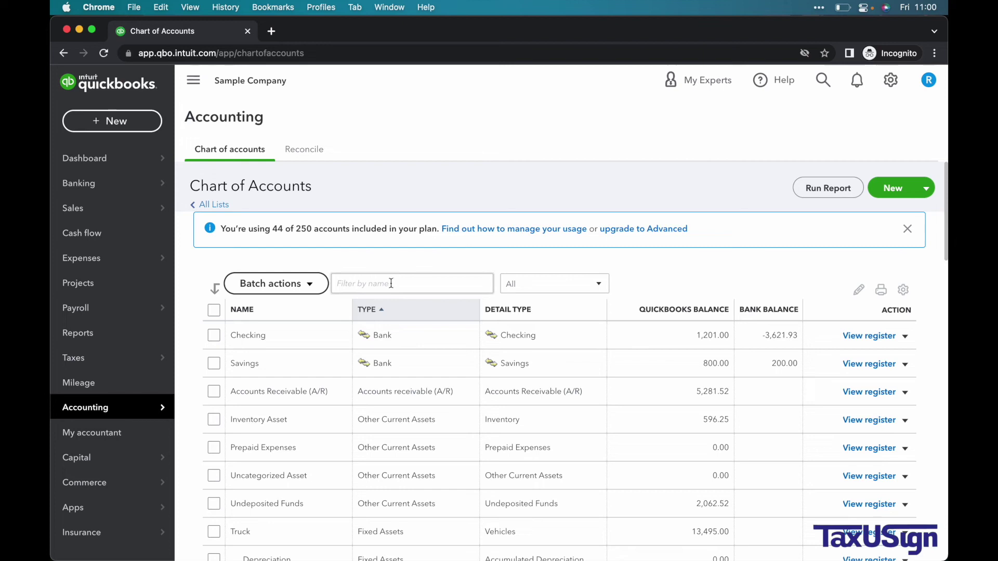
- Start a new account under Expenses with tax form section Office/General Administrative Expenses
click(894, 188)
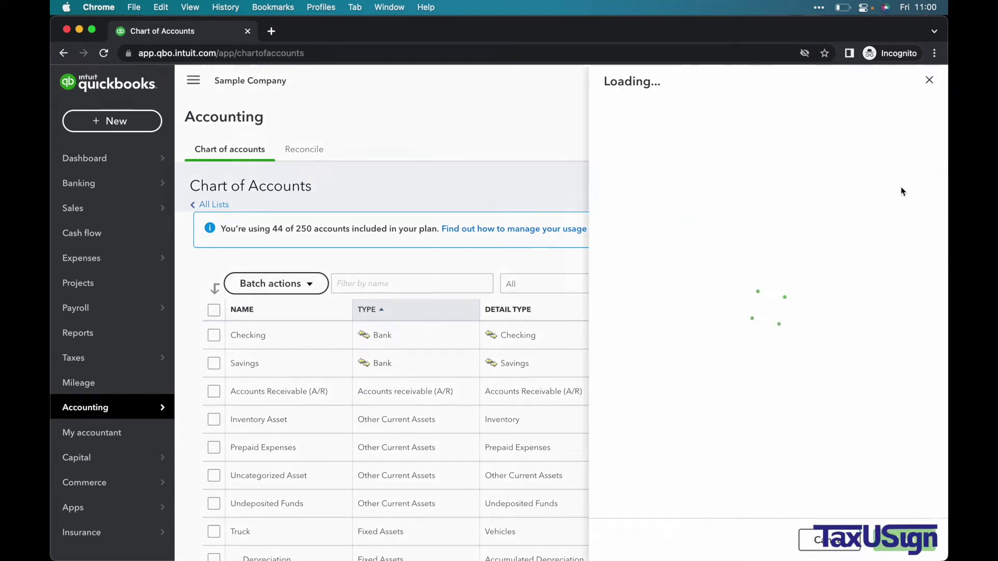
click(731, 219)
scroll(709, 296, down, 3)
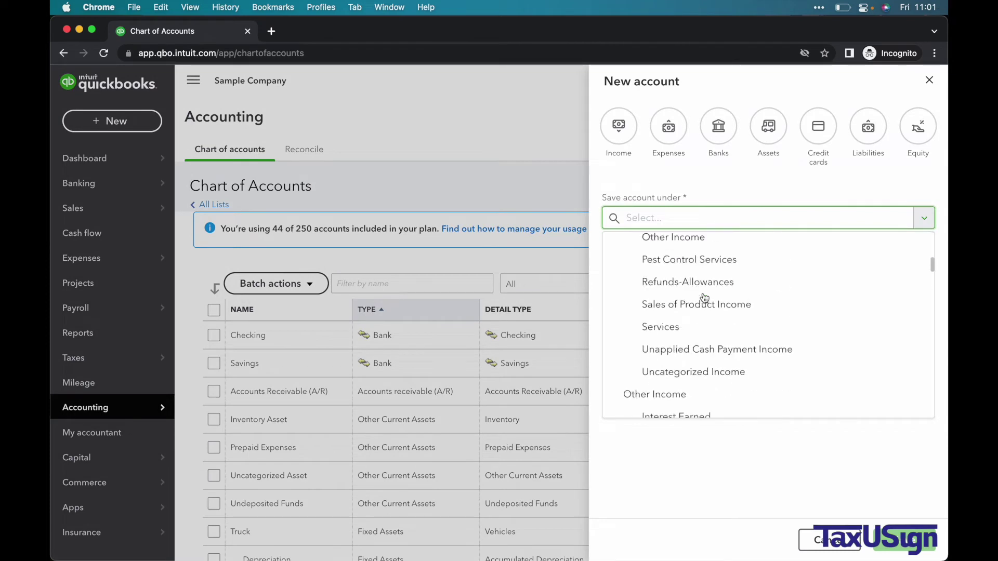
scroll(709, 297, down, 3)
scroll(709, 297, down, 3)
scroll(704, 299, down, 3)
scroll(703, 299, down, 3)
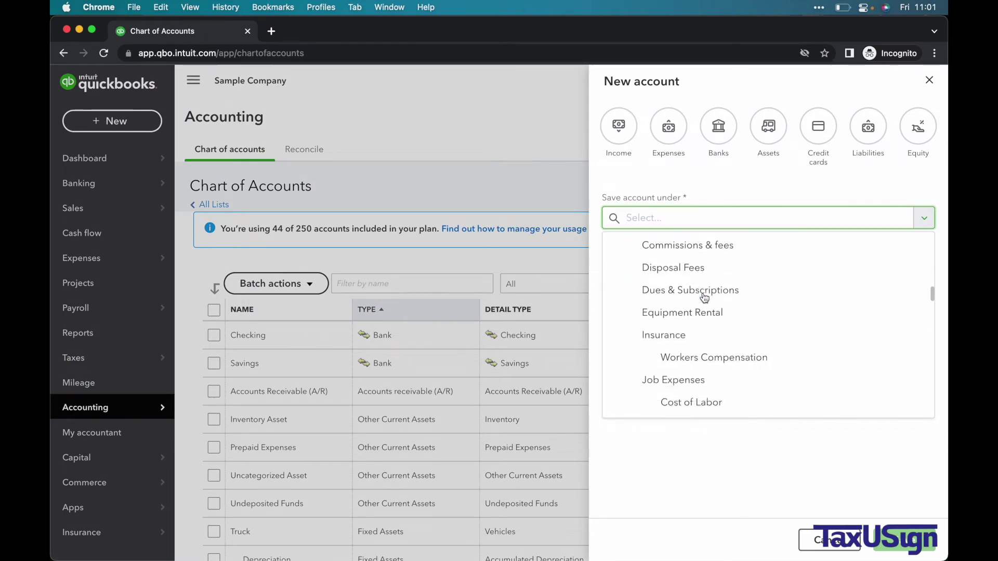
scroll(703, 298, down, 3)
scroll(704, 299, down, 3)
scroll(705, 299, down, 3)
scroll(703, 299, down, 3)
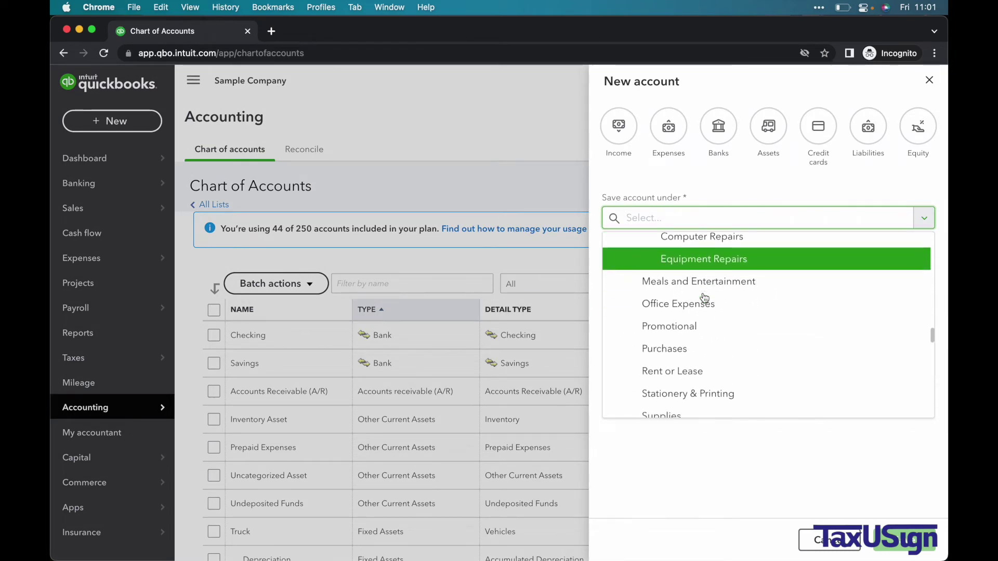
scroll(704, 299, down, 3)
scroll(704, 298, up, 5)
scroll(704, 299, up, 3)
scroll(703, 299, up, 3)
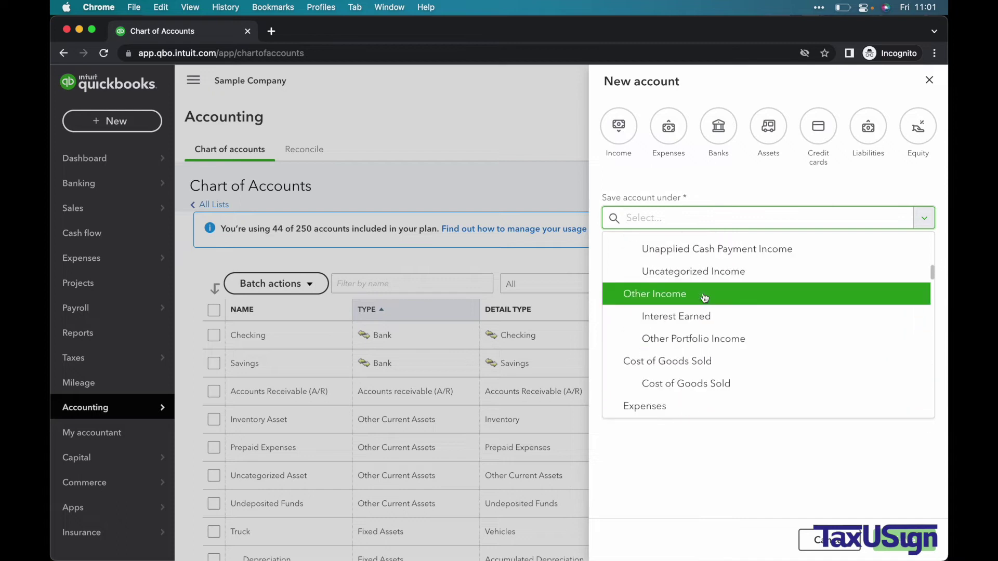
click(694, 406)
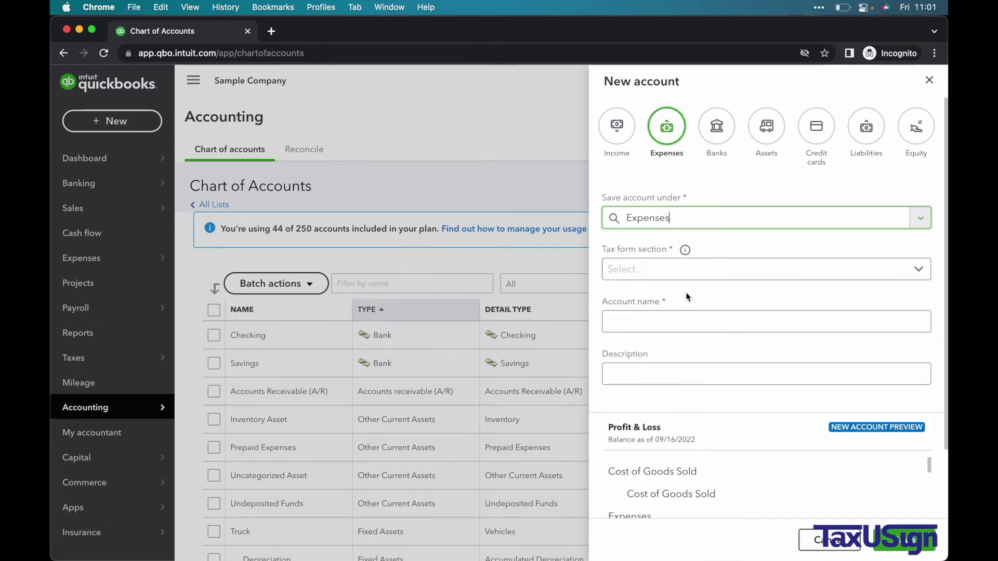
click(670, 269)
scroll(713, 349, down, 2)
scroll(714, 349, down, 2)
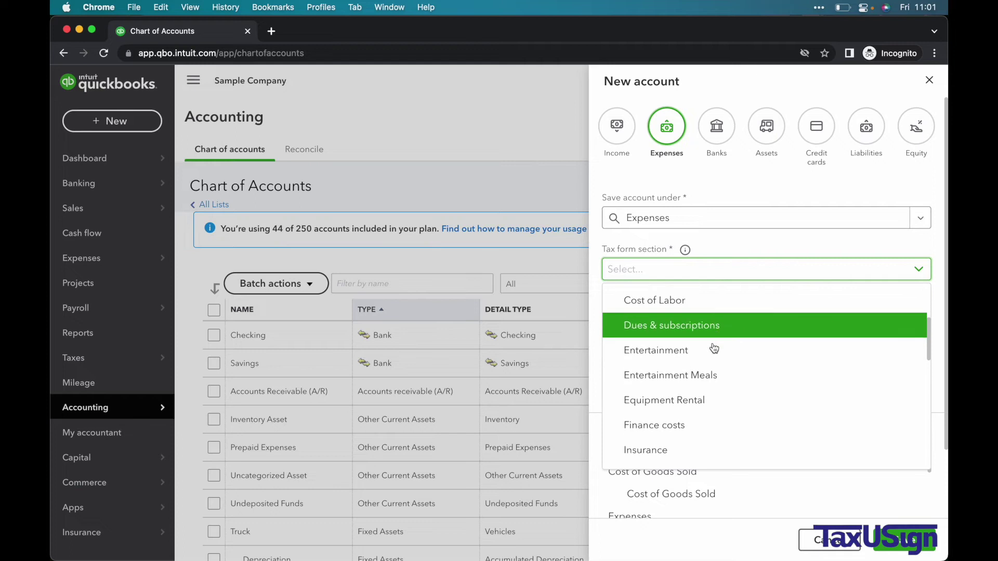
scroll(713, 359, down, 2)
scroll(725, 374, down, 2)
scroll(739, 389, down, 1)
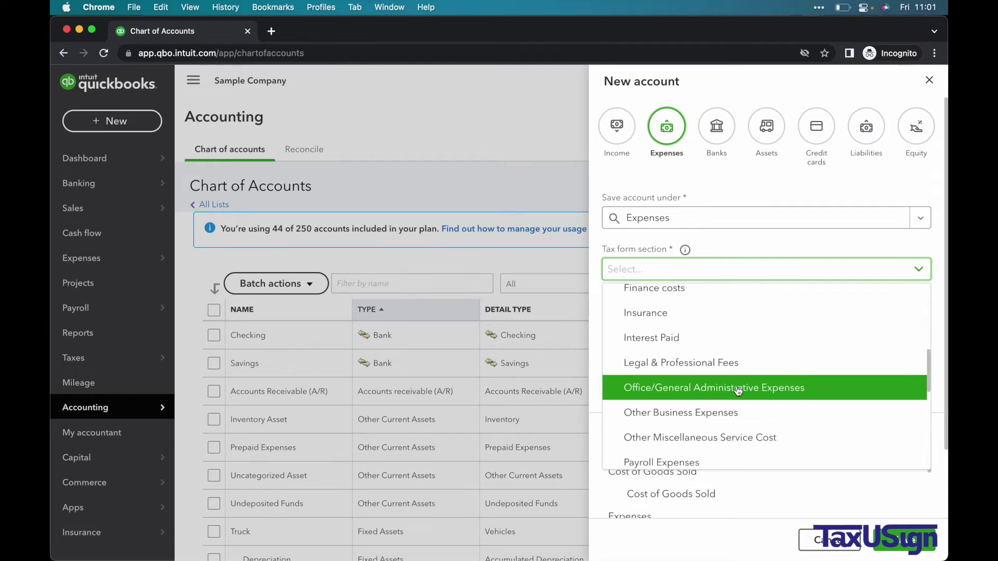
click(827, 390)
- Name the new expense account 'Office Supplies' and save it
click(721, 322)
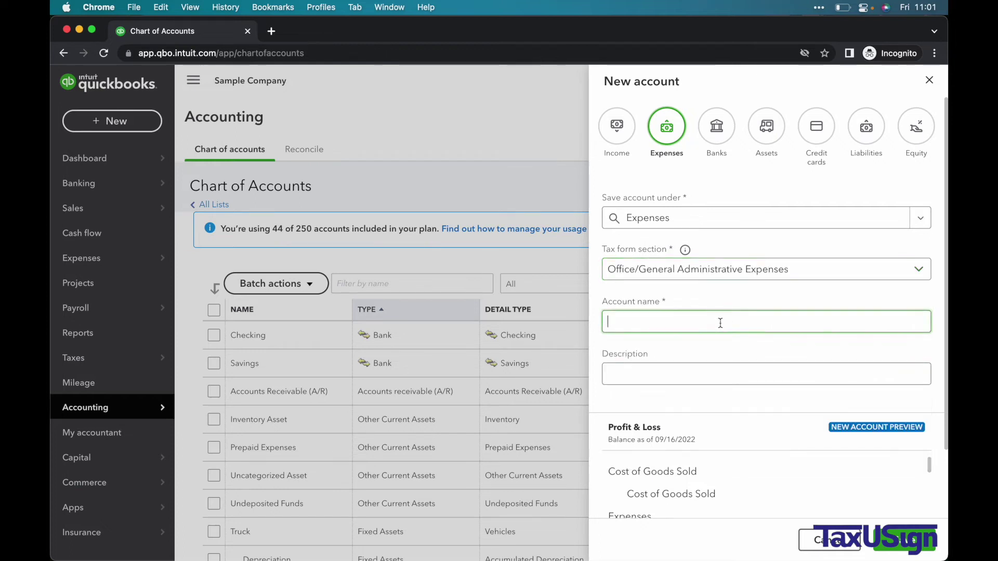
text(Office )
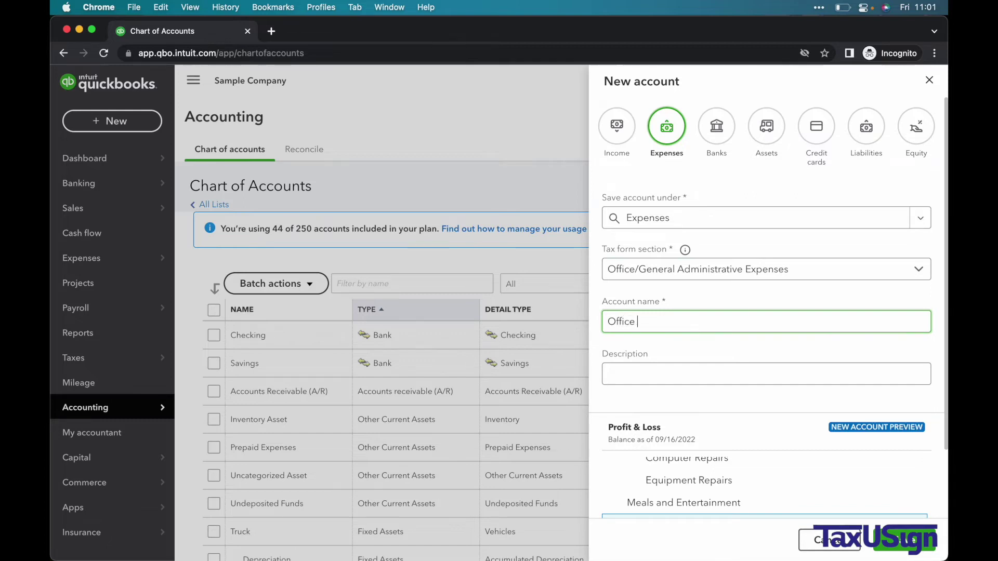
text(Supplies)
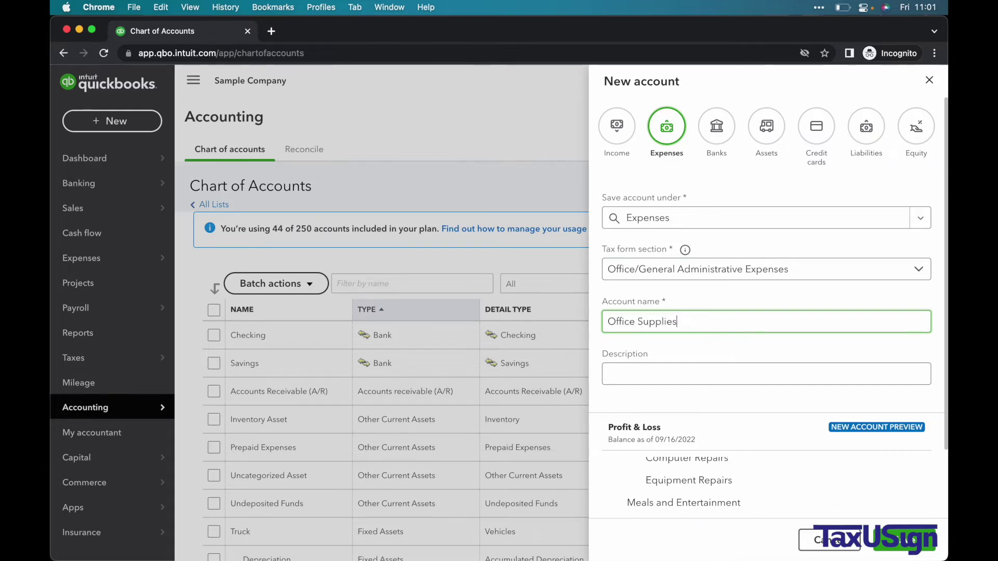
key(Tab)
click(905, 539)
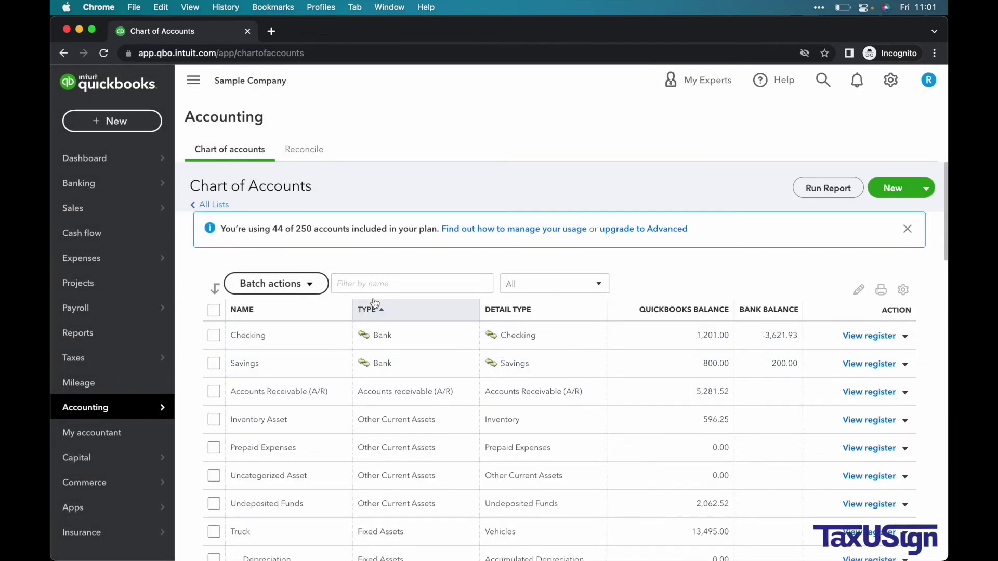
- Filter the account list by name using 'office'
click(378, 285)
text(office)
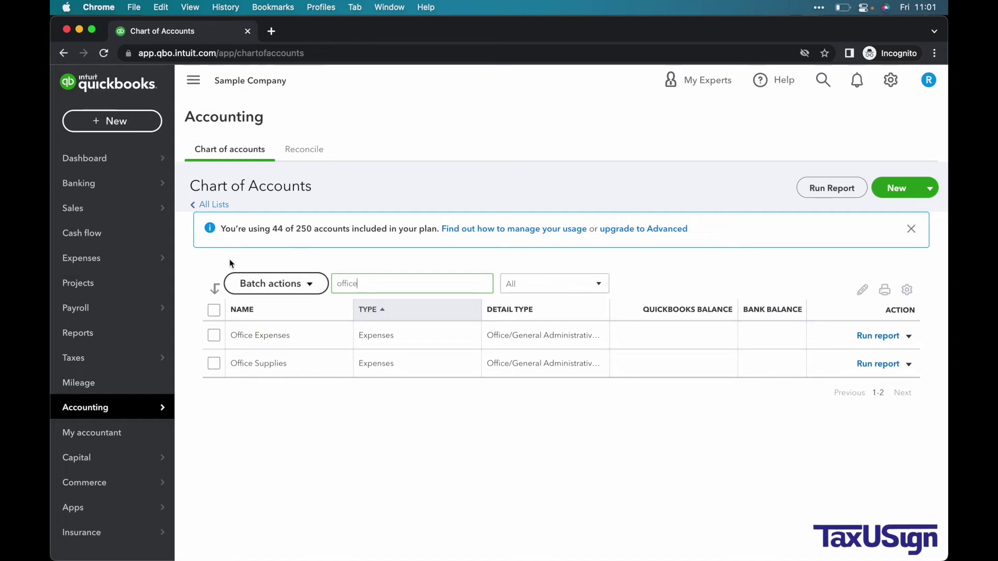
mouse_move(79, 184)
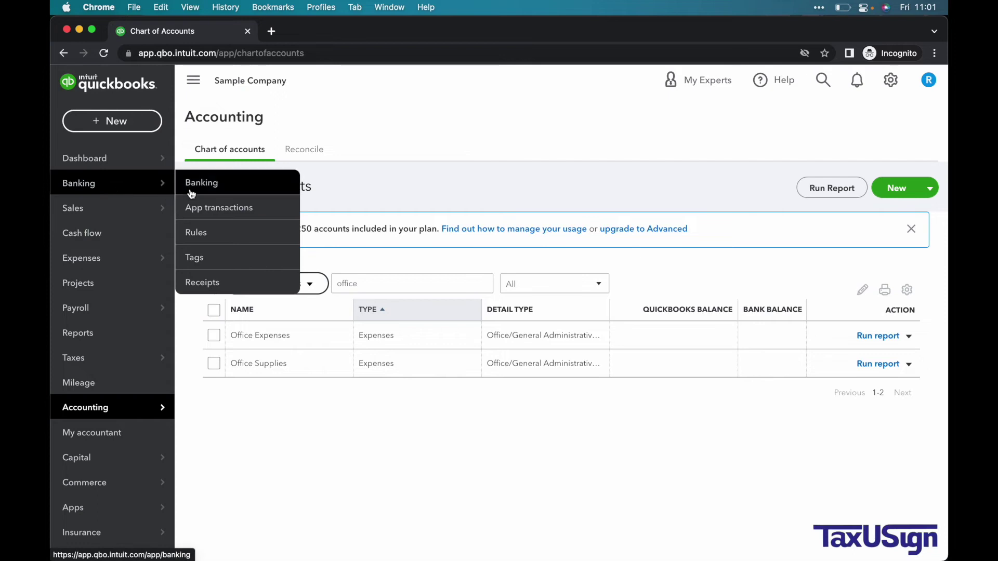
- Open the Checking bank register from Banking and dismiss the register tour
click(201, 183)
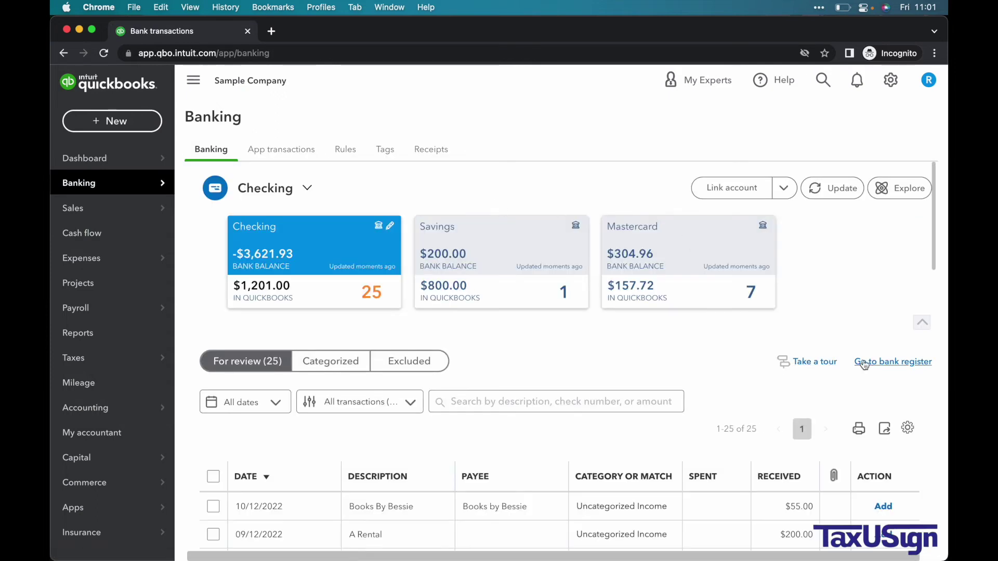
click(892, 362)
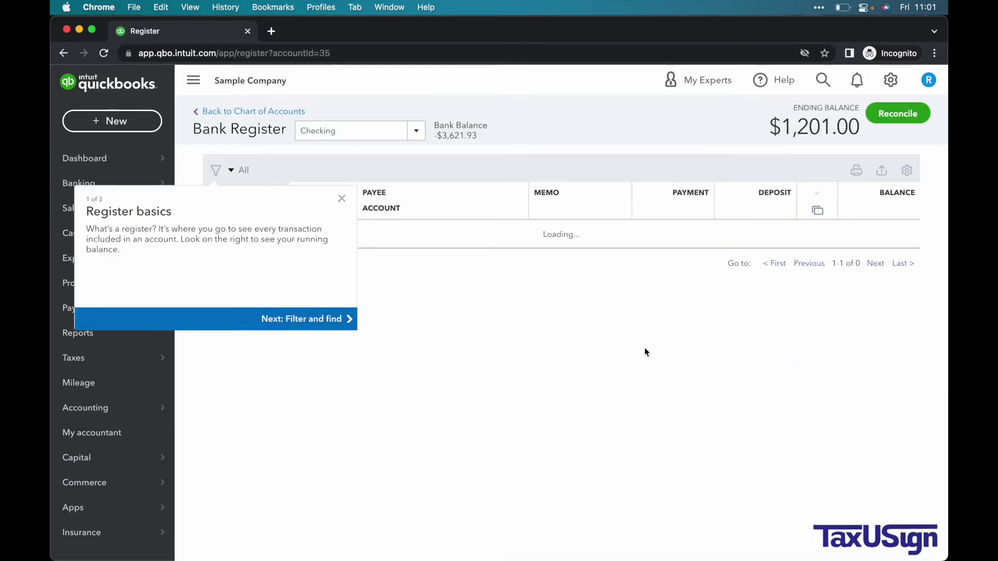
click(343, 231)
scroll(530, 357, down, 5)
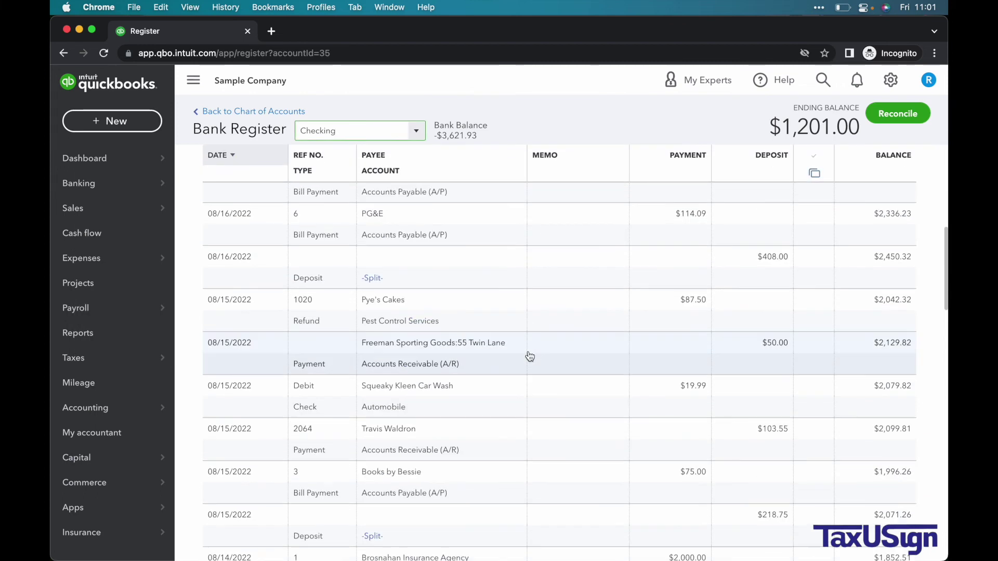
scroll(529, 356, down, 3)
scroll(529, 356, down, 5)
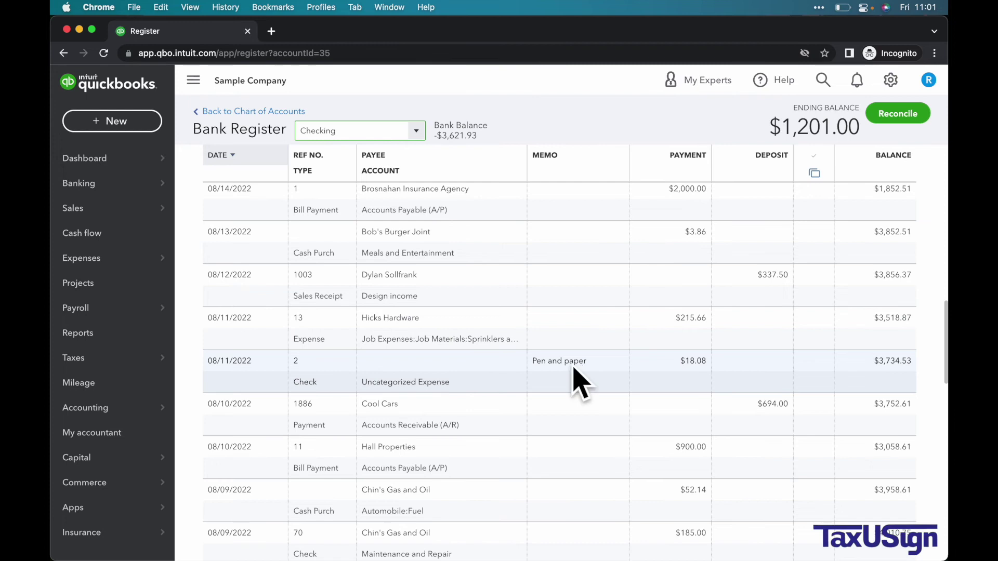
- Save the $18.08 Pen and paper check with payee Staples and account Office Supplies
click(527, 371)
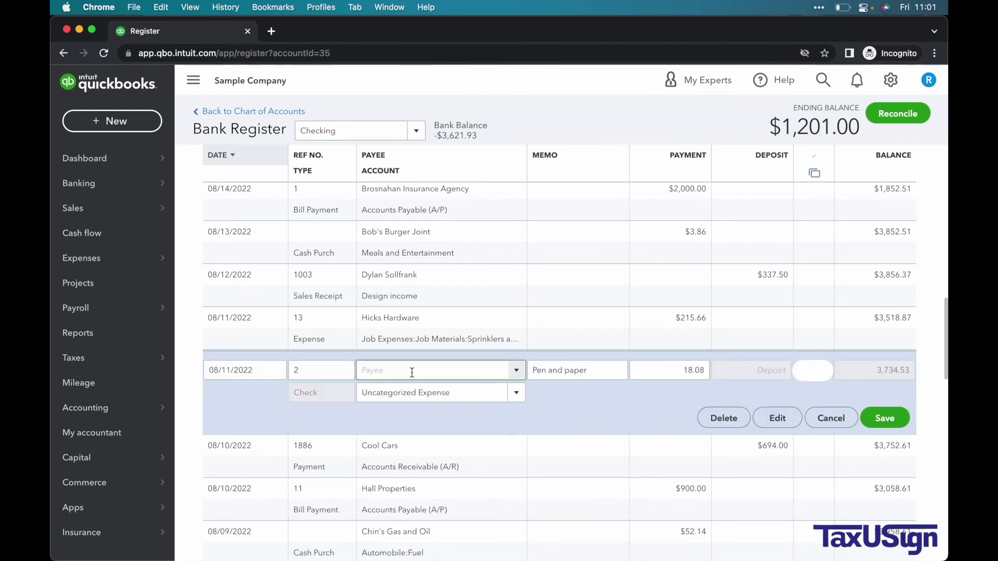
text(Staples)
click(406, 413)
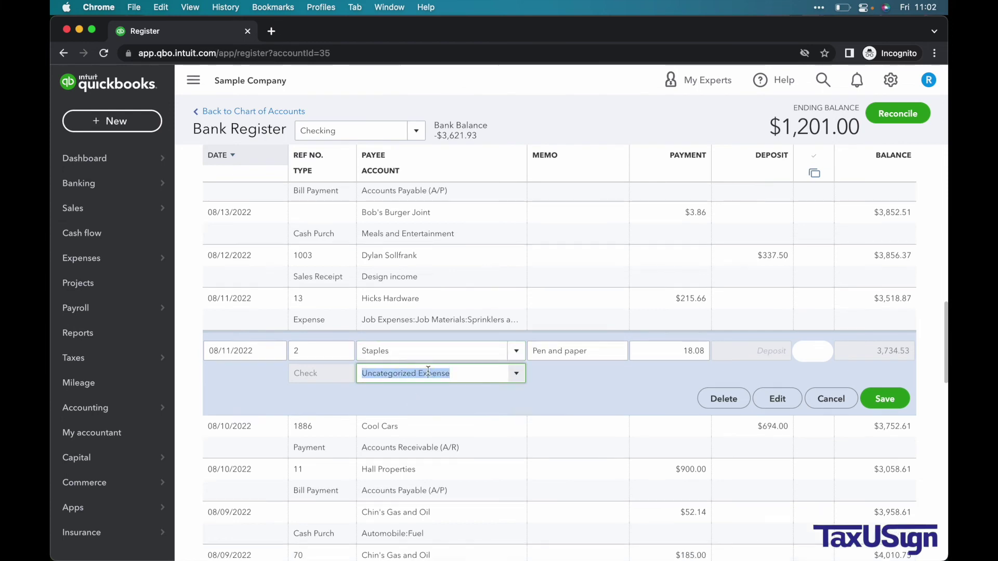
text(office)
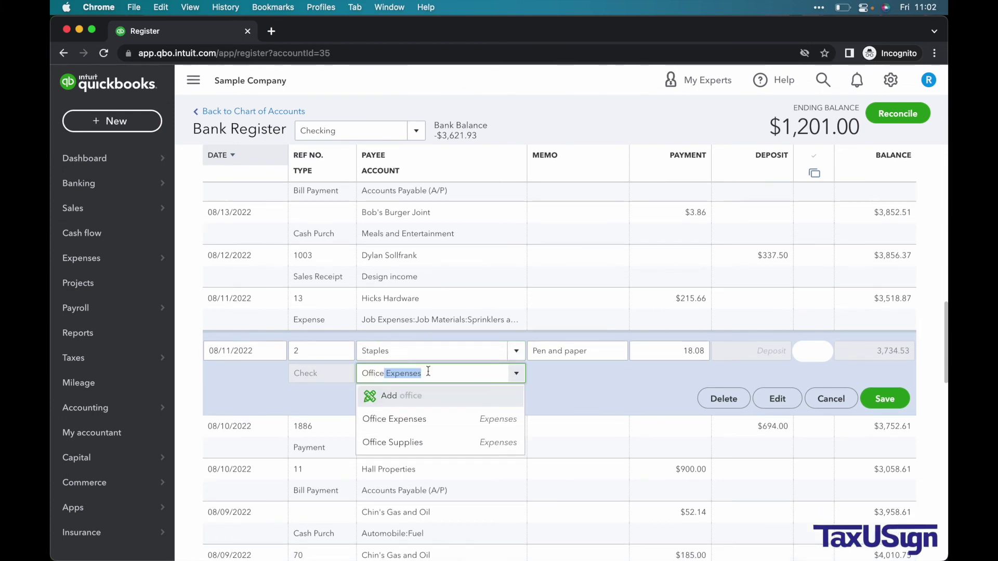
click(430, 444)
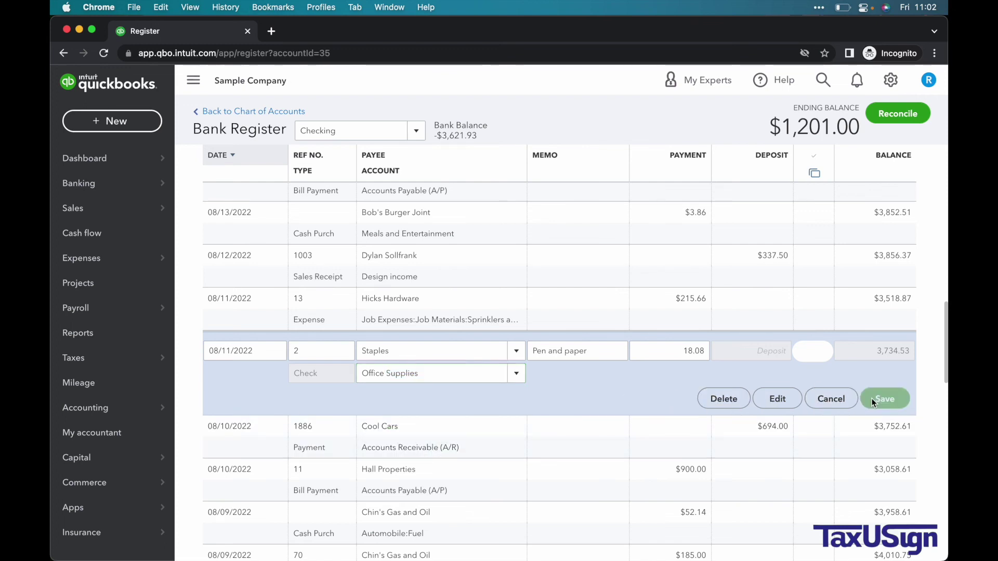
click(884, 398)
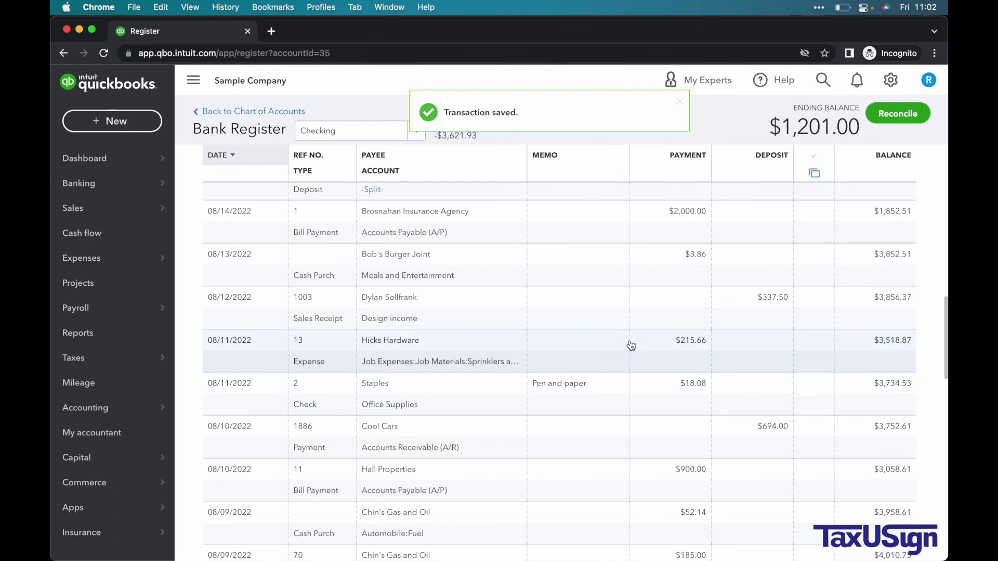